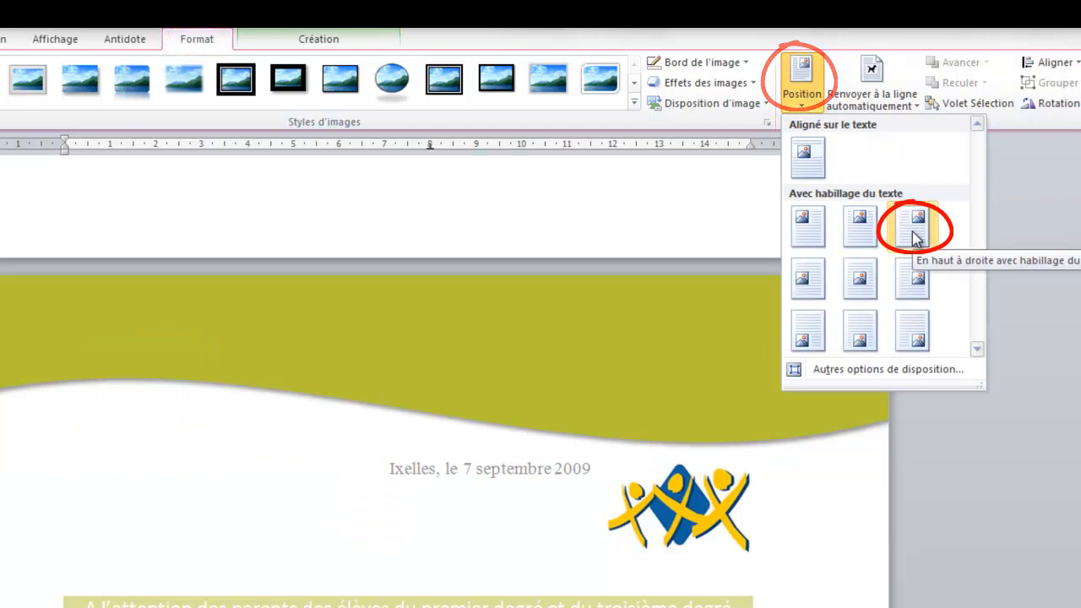
- Place the logo at the page's upper right with text wrapping, and move it up into the green header band
{"action": "left_click", "coordinate": [915, 234]}
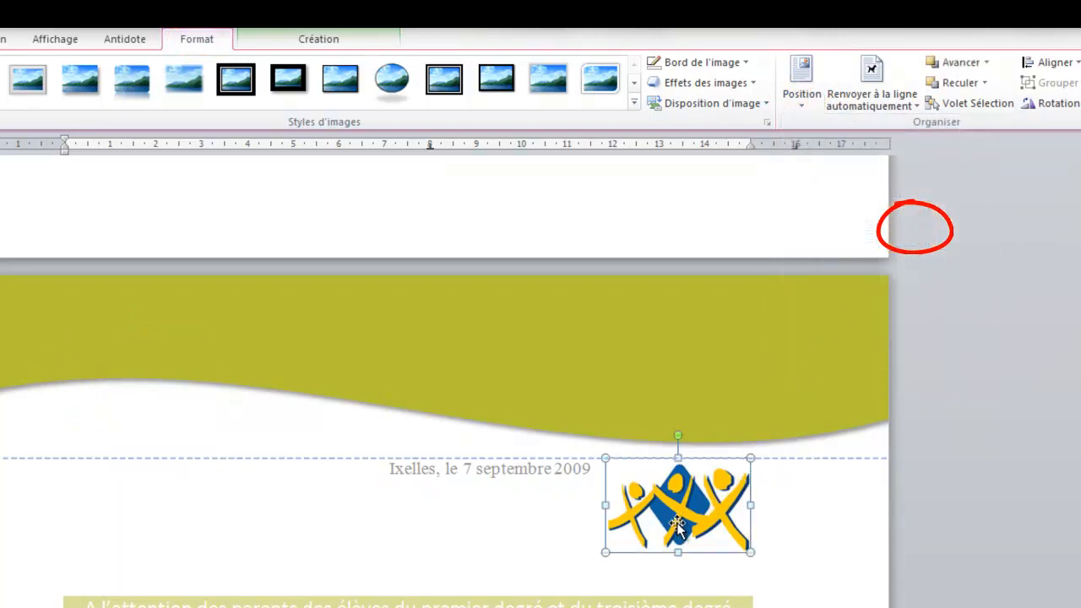
{"action": "left_click_drag", "start_coordinate": [675, 527], "coordinate": [748, 381]}
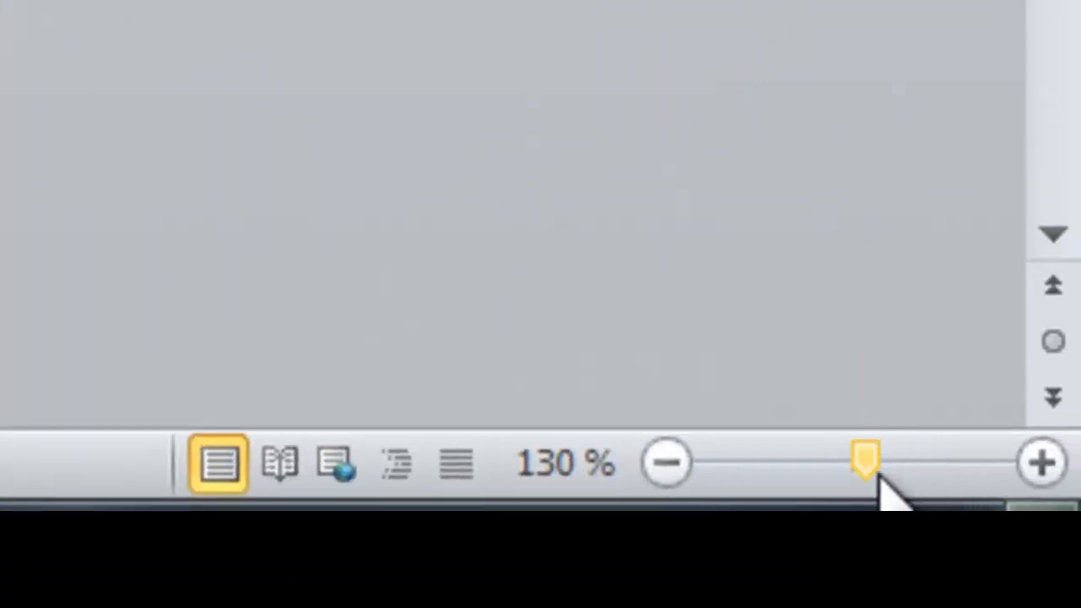
- Start background removal on the logo and expand the detection frame to cover the whole image
{"action": "left_click_drag", "start_coordinate": [875, 477], "coordinate": [940, 481]}
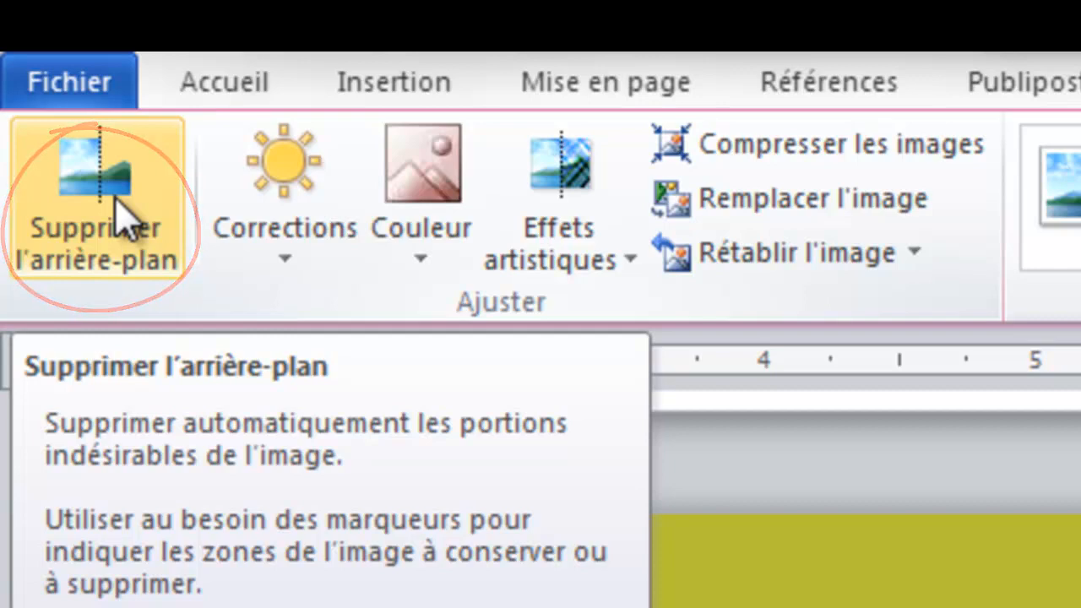
{"action": "left_click", "coordinate": [109, 211]}
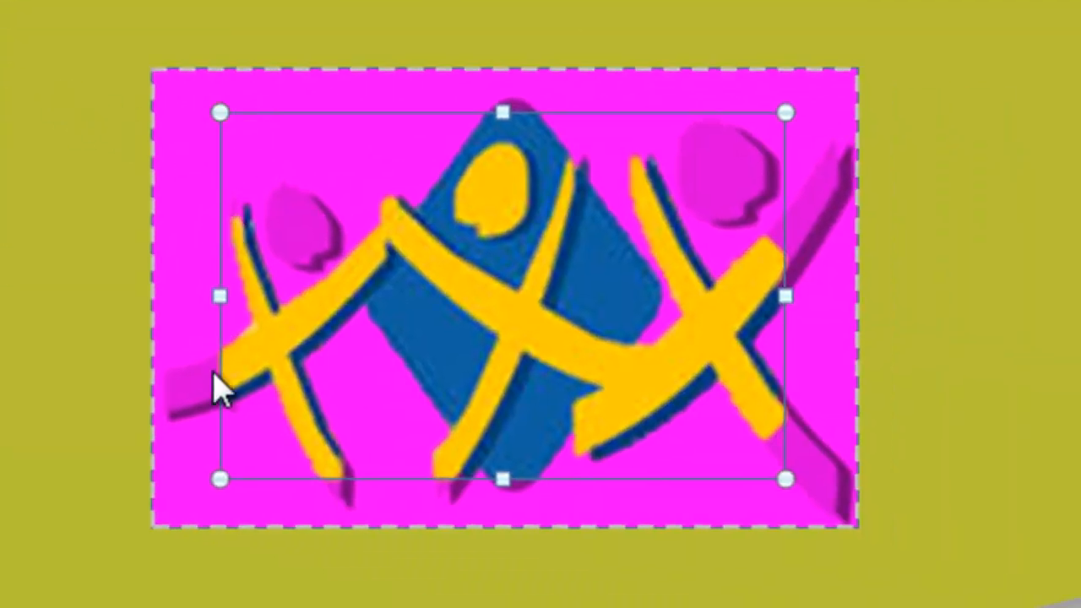
{"action": "left_click_drag", "start_coordinate": [222, 112], "coordinate": [159, 73]}
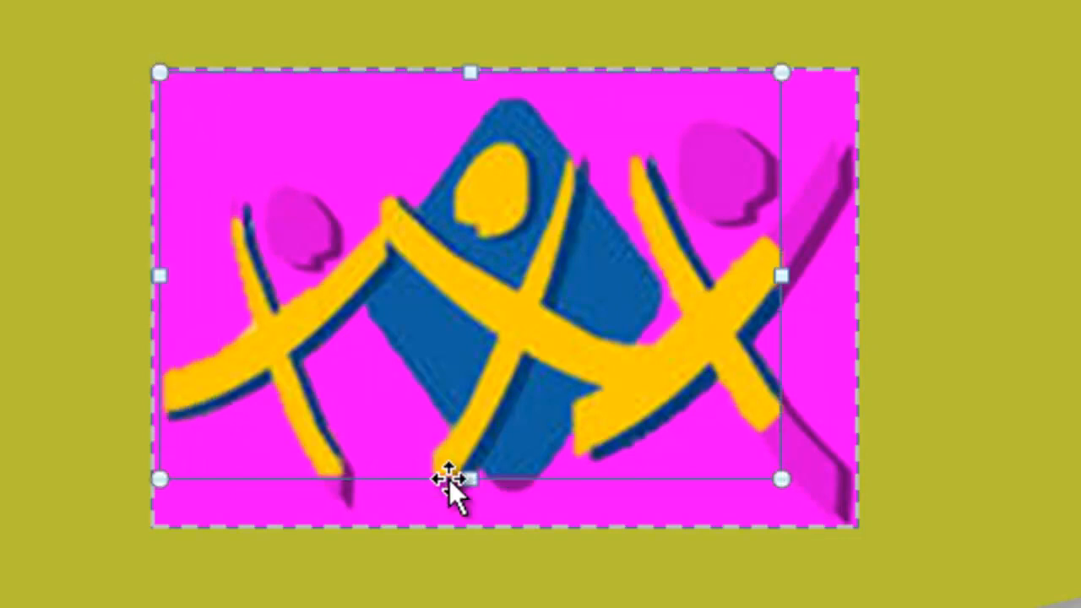
{"action": "left_click_drag", "start_coordinate": [470, 486], "coordinate": [484, 527]}
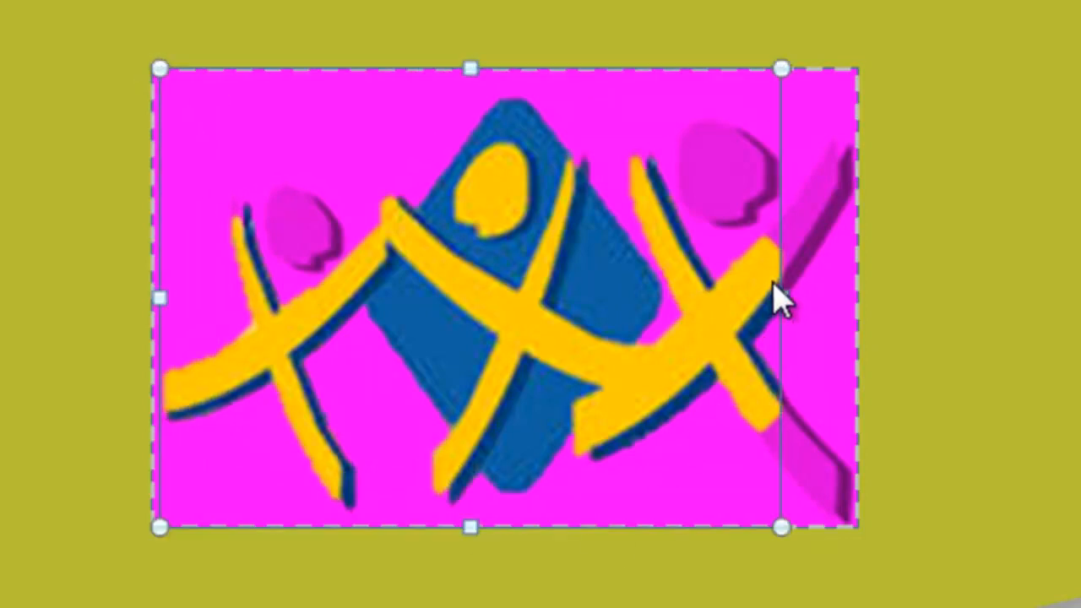
{"action": "left_click_drag", "start_coordinate": [781, 293], "coordinate": [892, 299]}
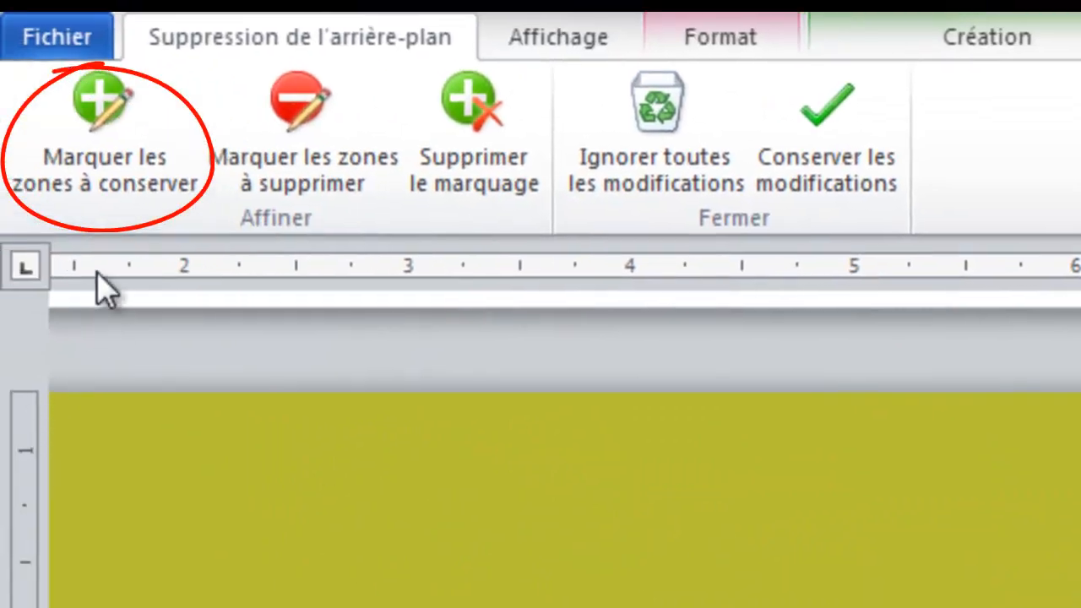
- Mark the two outer figures' heads and the first figure's arm tip as areas to keep, and keep the changes
{"action": "left_click", "coordinate": [80, 135]}
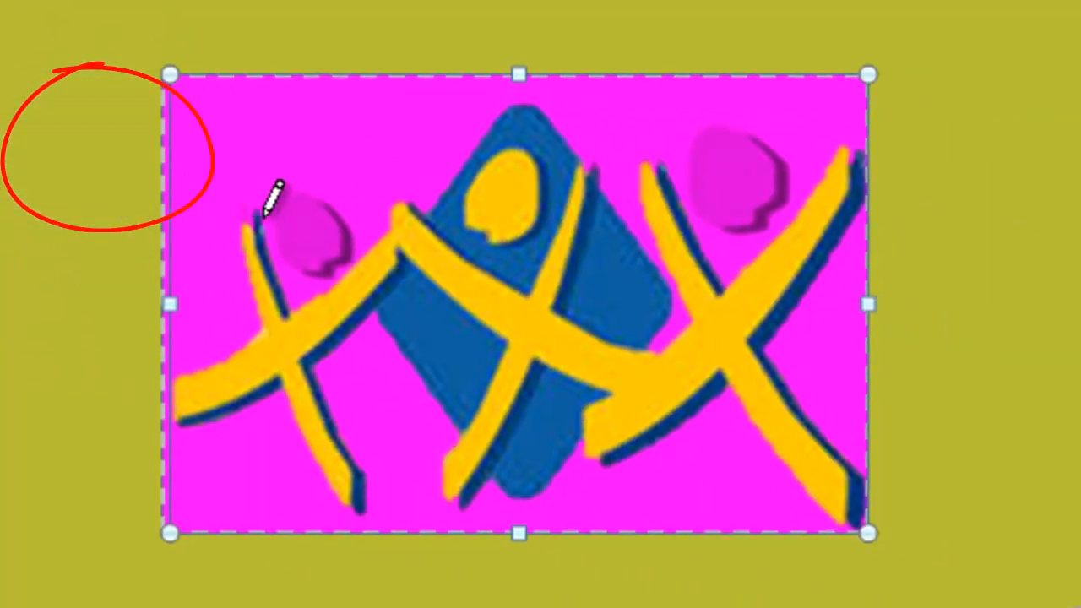
{"action": "left_click", "coordinate": [300, 223]}
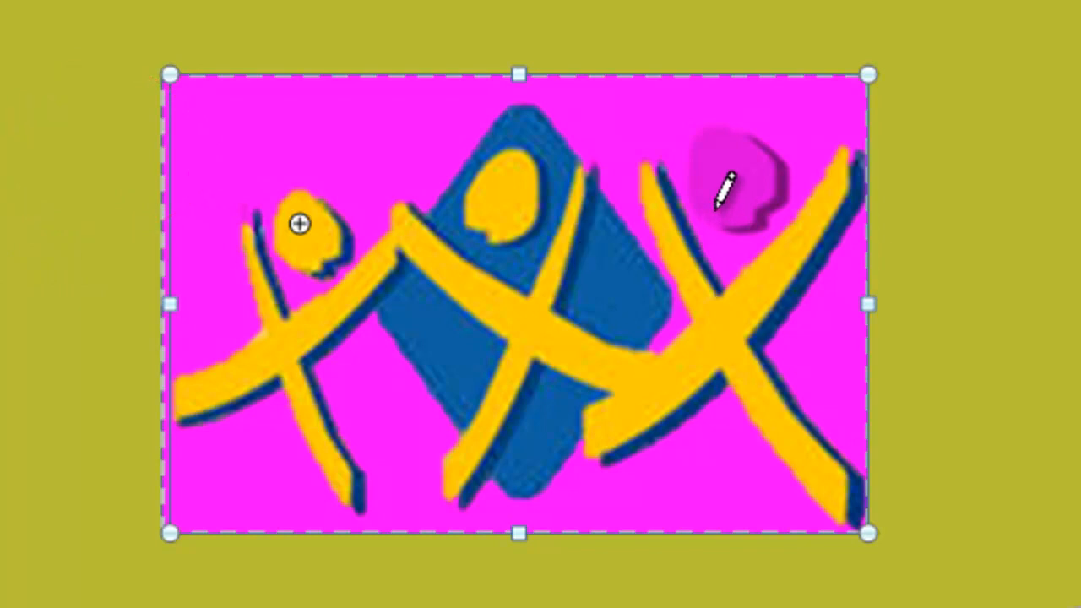
{"action": "left_click", "coordinate": [726, 175]}
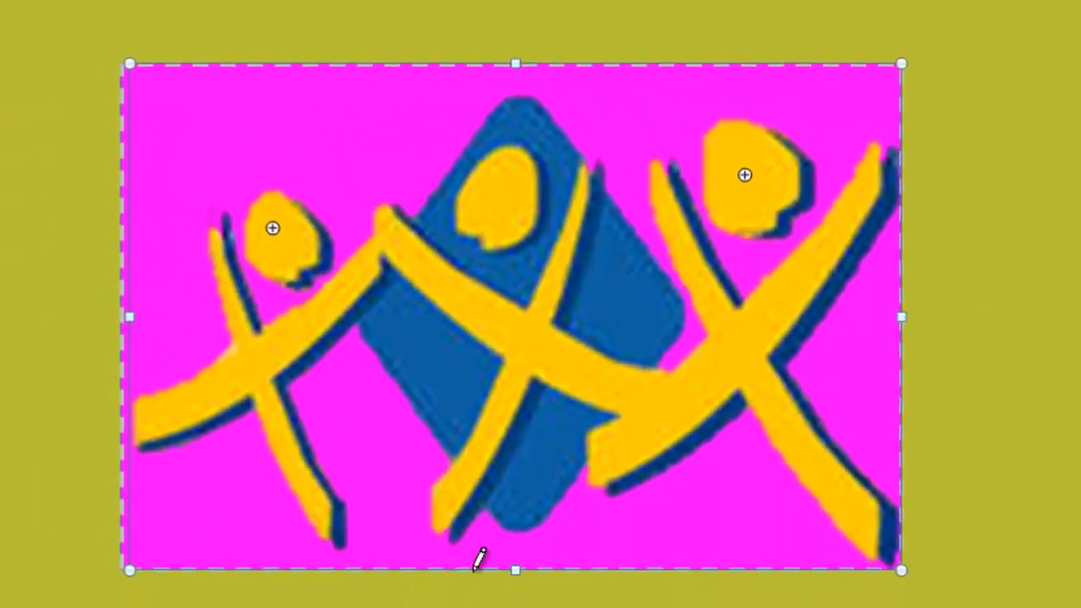
{"action": "left_click", "coordinate": [214, 222]}
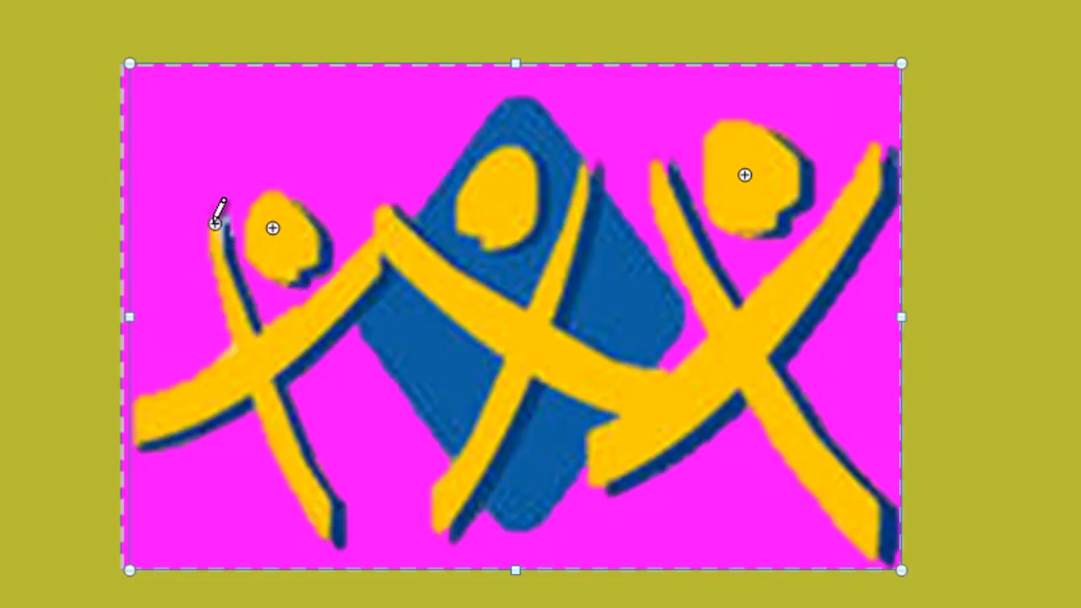
{"action": "left_click", "coordinate": [210, 206]}
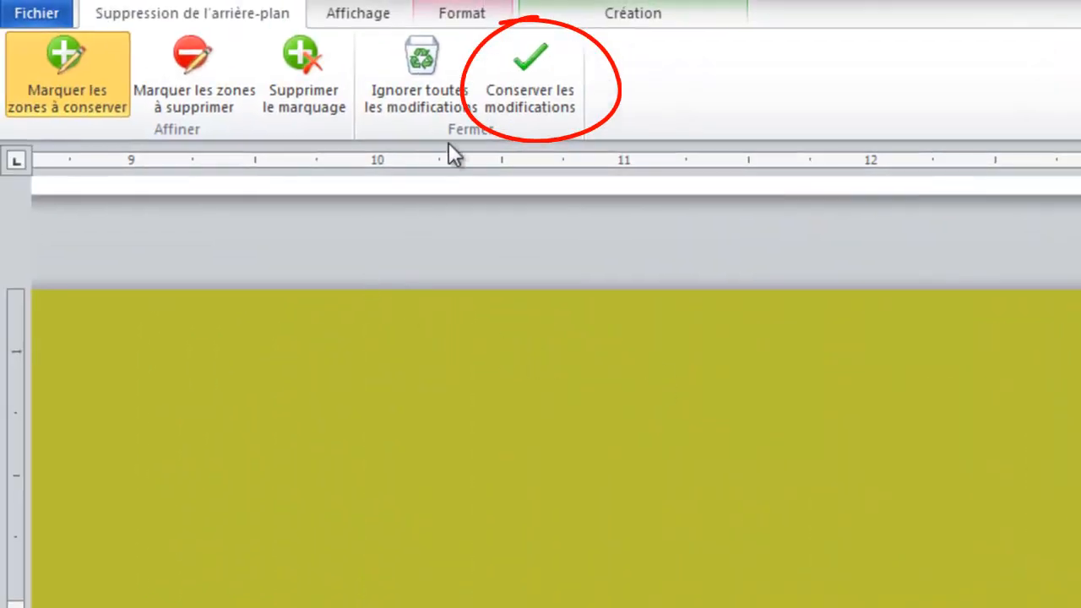
{"action": "left_click", "coordinate": [529, 81]}
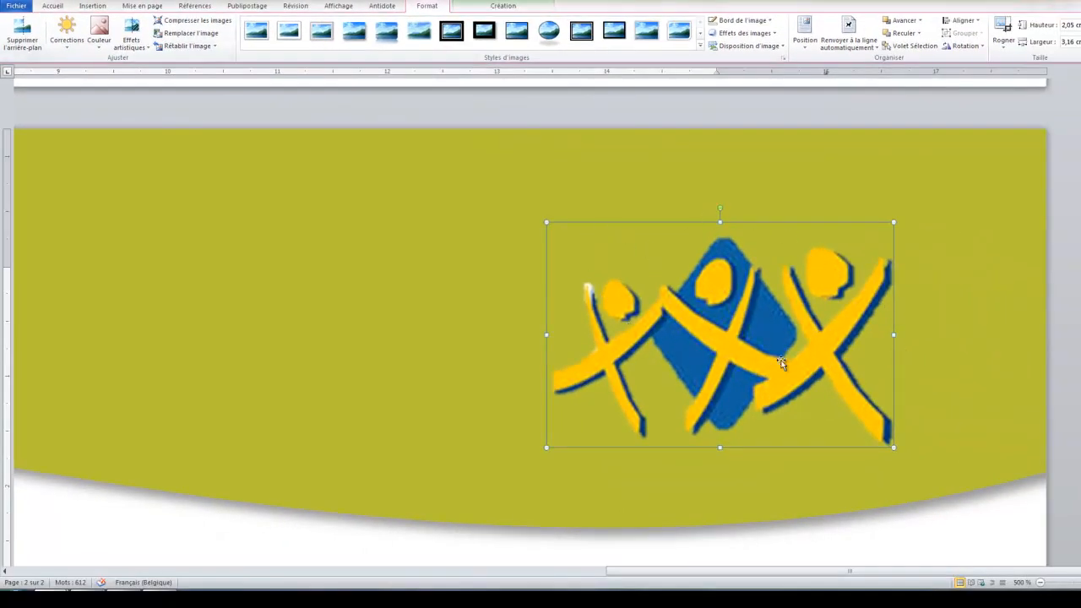
- Shrink the logo in the header to about 1.73 cm by 2.66 cm and set the page zoom to 130 %
{"action": "left_click_drag", "start_coordinate": [550, 448], "coordinate": [667, 414]}
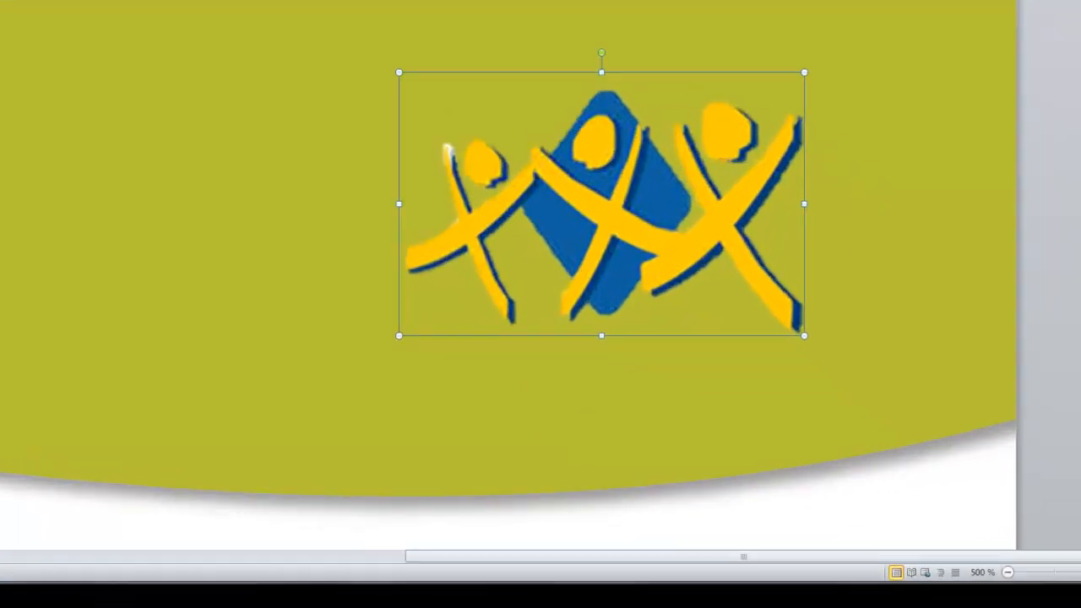
{"action": "left_click_drag", "start_coordinate": [1028, 502], "coordinate": [946, 502]}
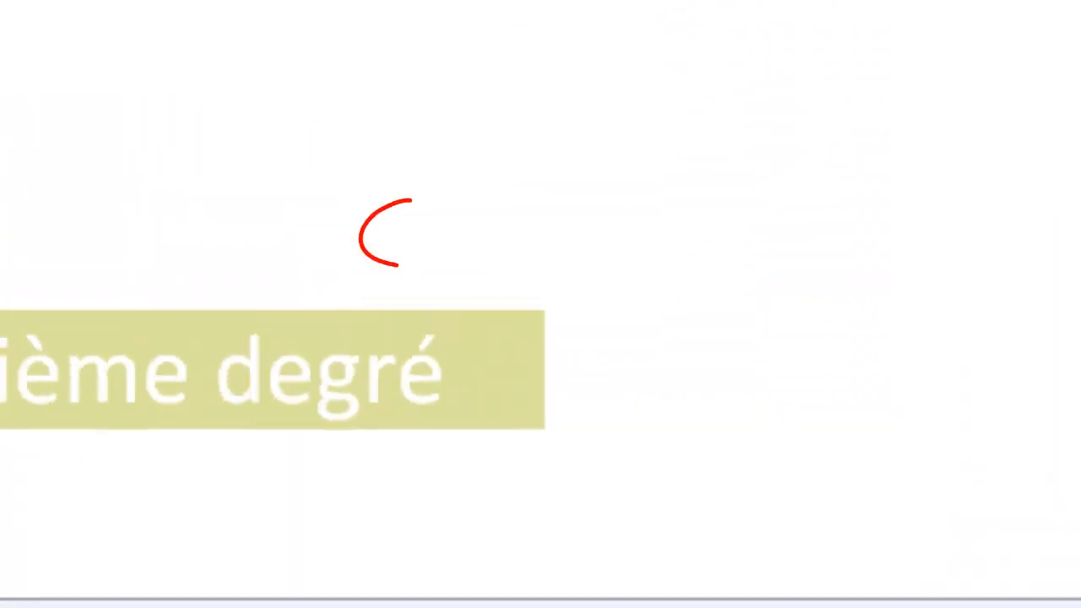
{"action": "left_click", "coordinate": [691, 505]}
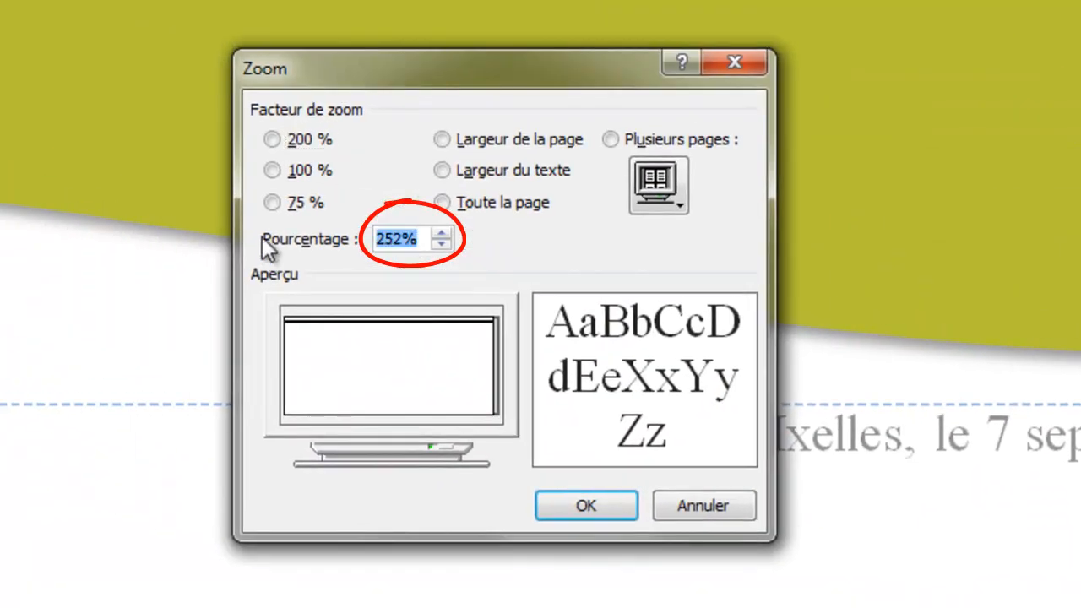
{"action": "type", "text": "130"}
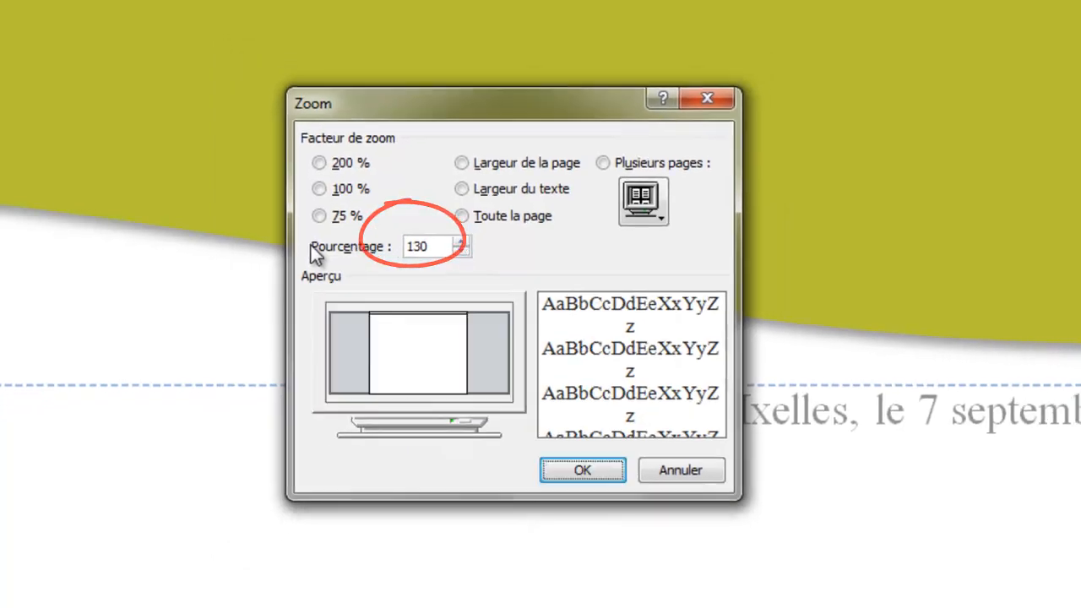
{"action": "key", "text": "Return"}
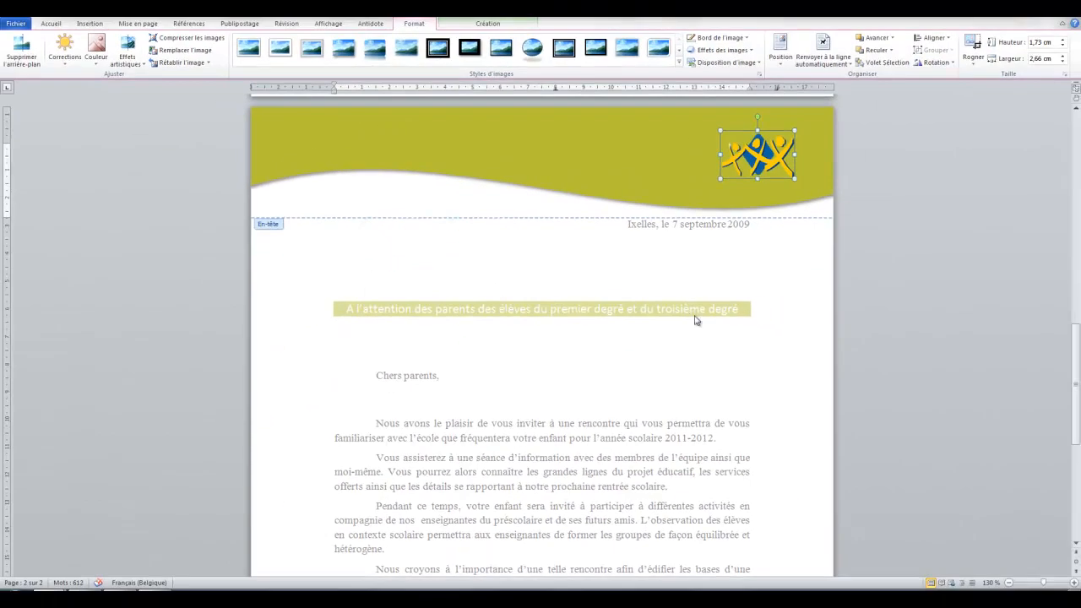
- Insert a WordArt object in the first style of the fifth row and move it to the middle of the green header band
{"action": "left_click_drag", "start_coordinate": [1075, 372], "coordinate": [1057, 370]}
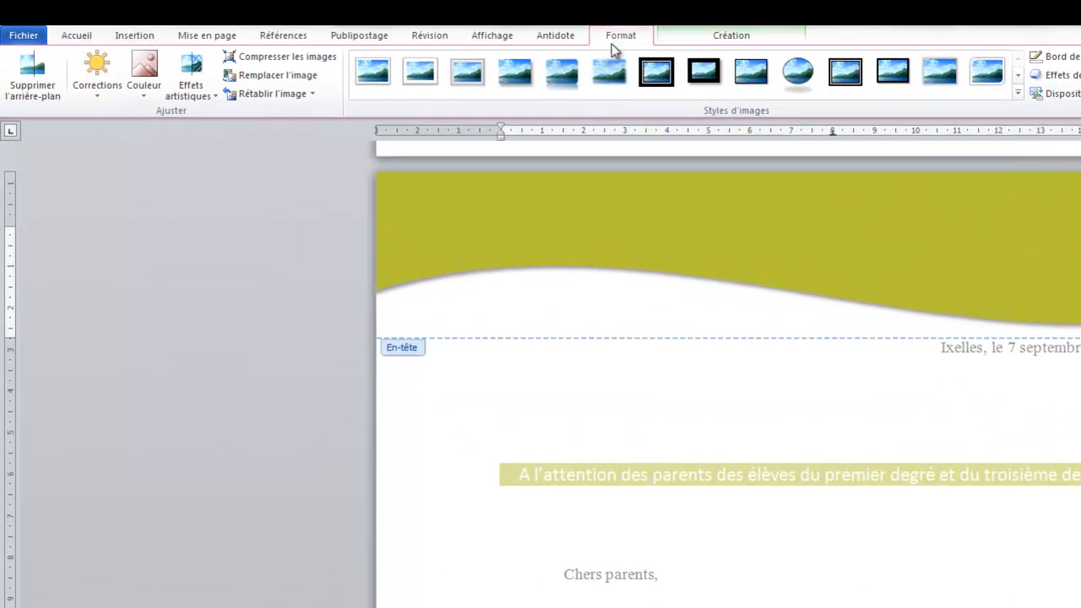
{"action": "left_click", "coordinate": [144, 37]}
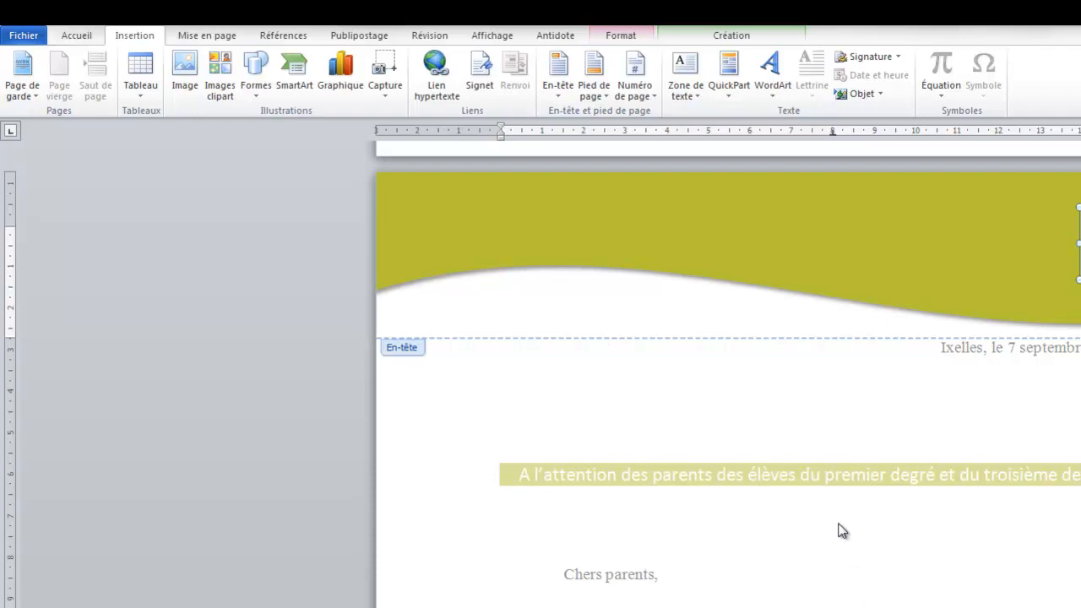
{"action": "left_click", "coordinate": [779, 88]}
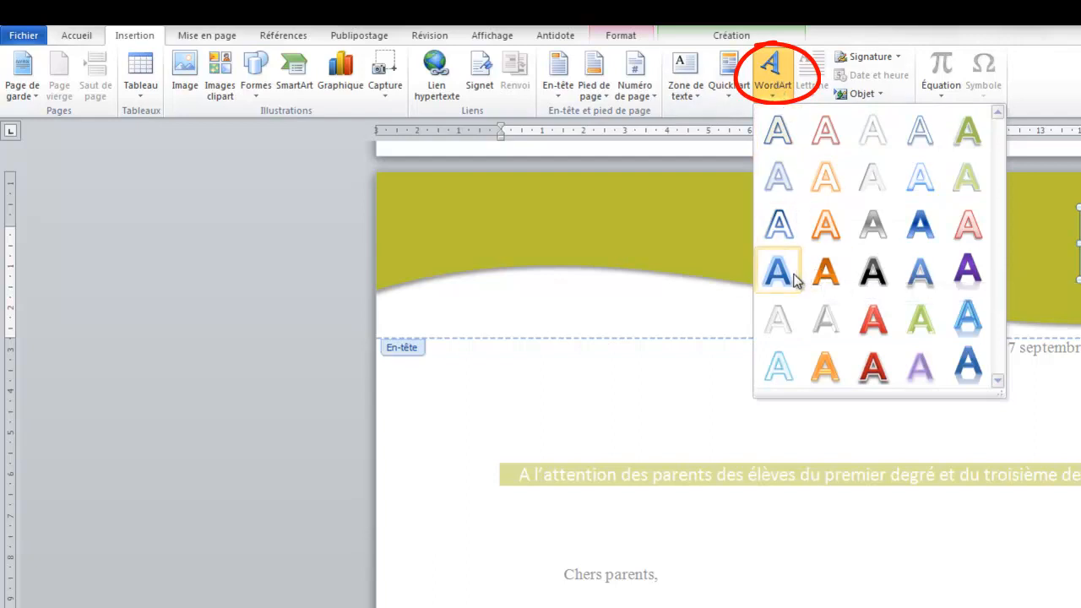
{"action": "left_click", "coordinate": [784, 321]}
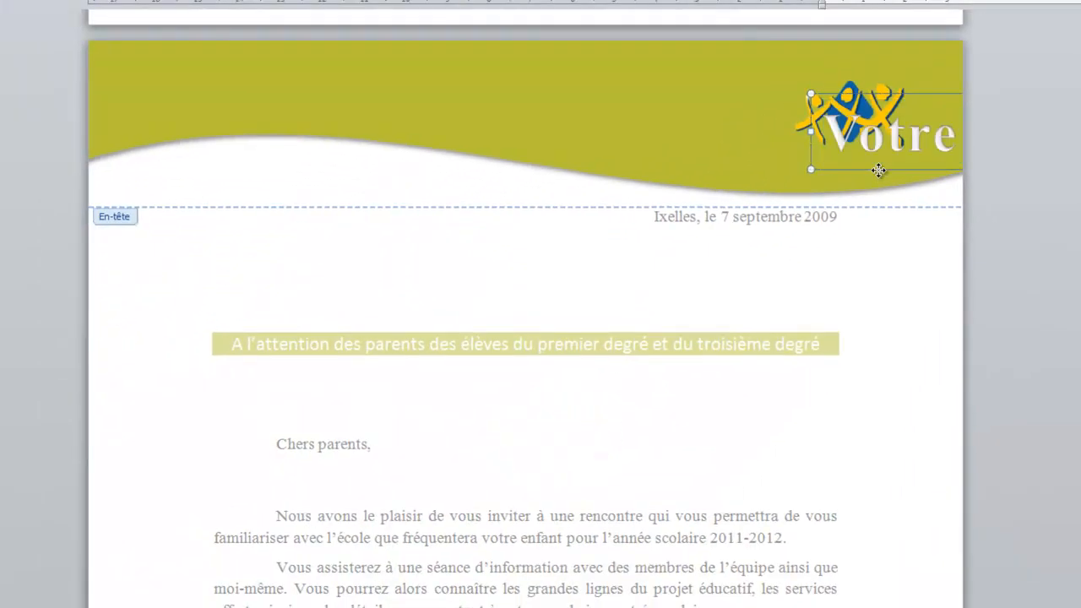
{"action": "left_click_drag", "start_coordinate": [879, 171], "coordinate": [420, 138]}
- Set the font size of the WordArt placeholder text to 16
{"action": "left_click_drag", "start_coordinate": [380, 104], "coordinate": [717, 107]}
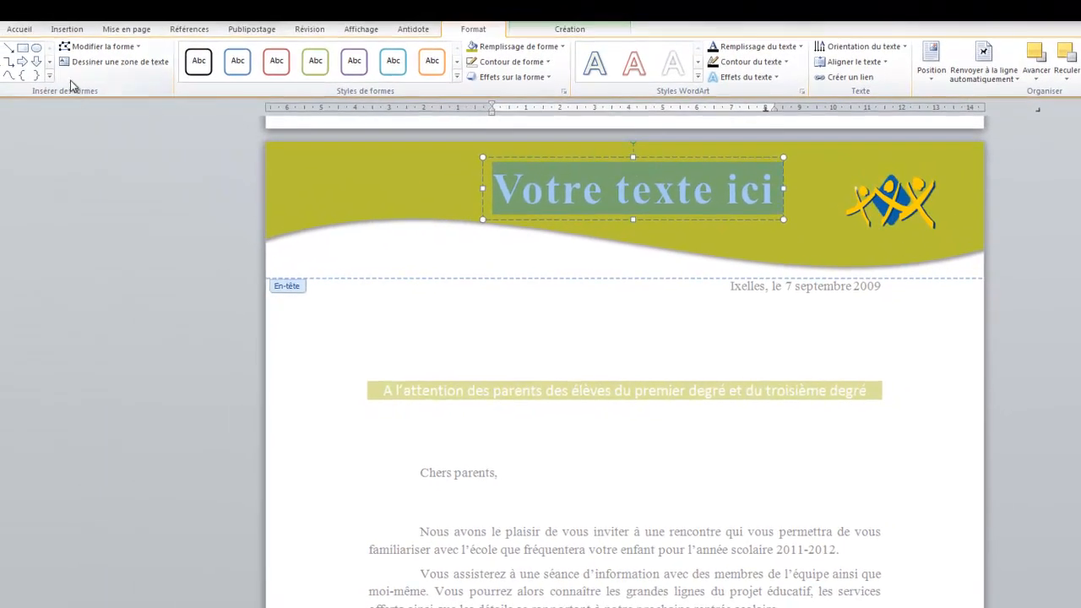
{"action": "left_click", "coordinate": [20, 29]}
{"action": "left_click", "coordinate": [209, 53]}
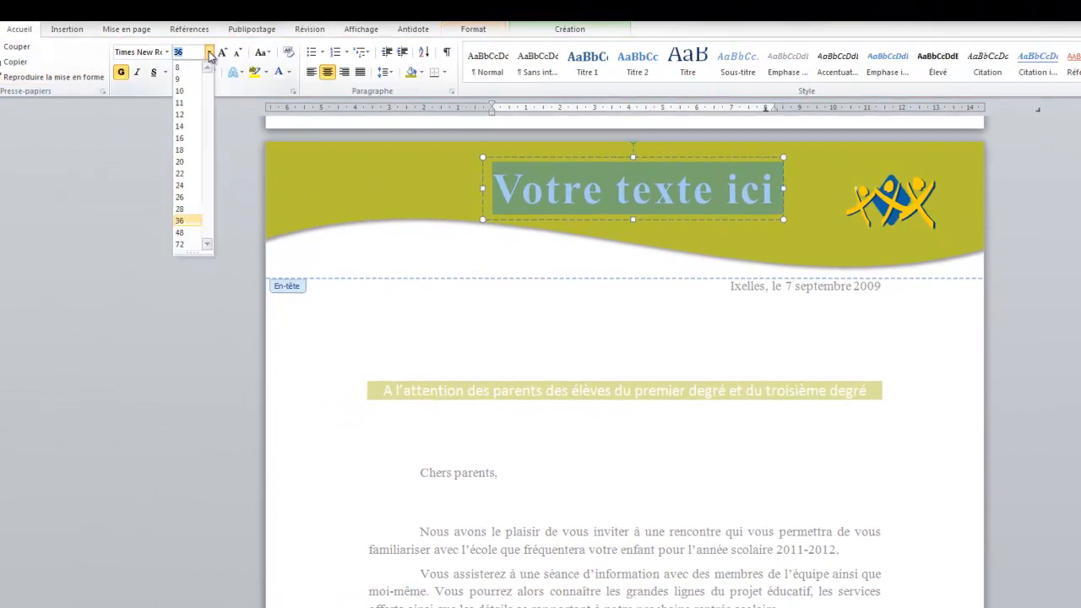
{"action": "left_click", "coordinate": [180, 137]}
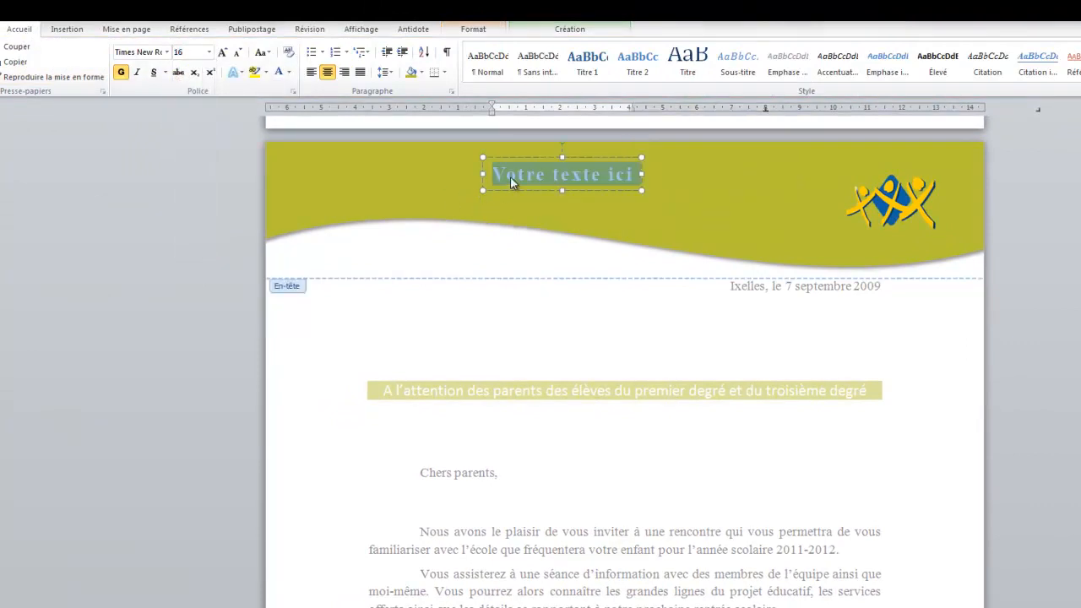
- Replace the WordArt placeholder text with "Institut Saint-André" and "Ixelles" on a second line
{"action": "type", "text": "Insti"}
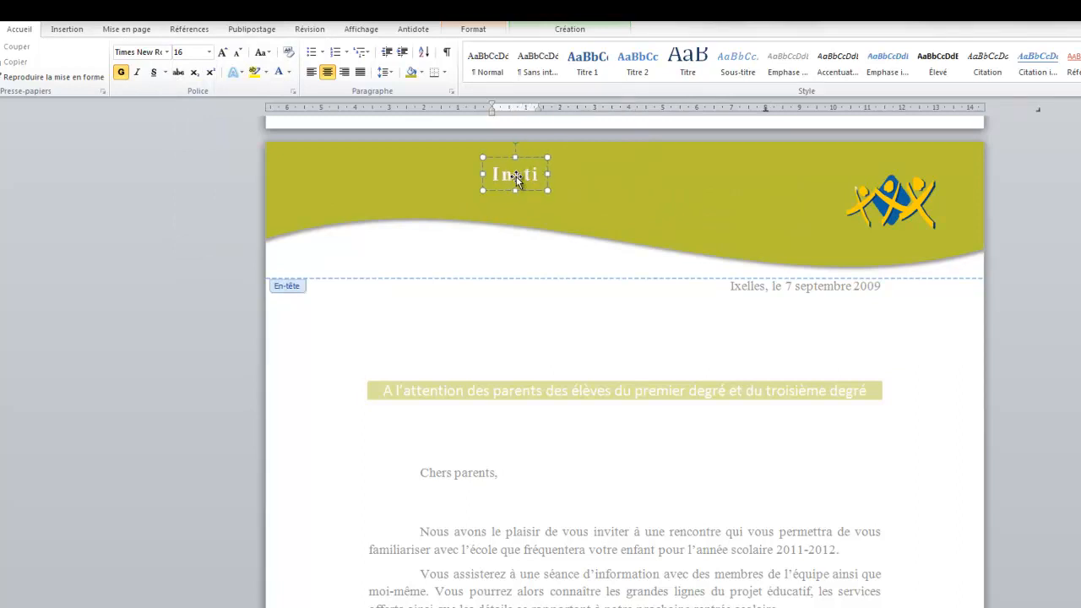
{"action": "type", "text": "tut Sai"}
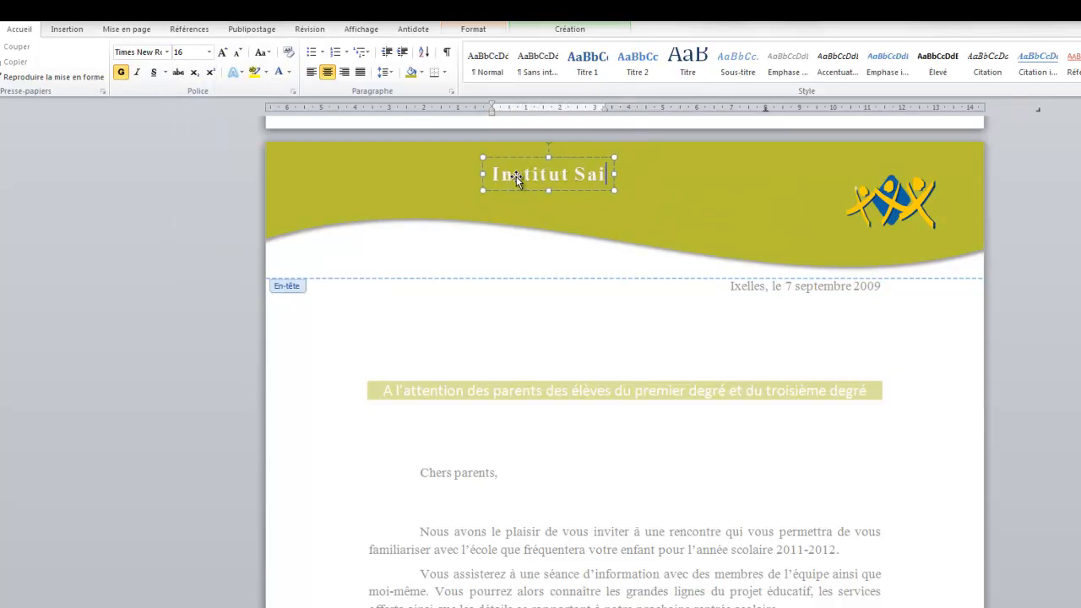
{"action": "type", "text": "nt-André"}
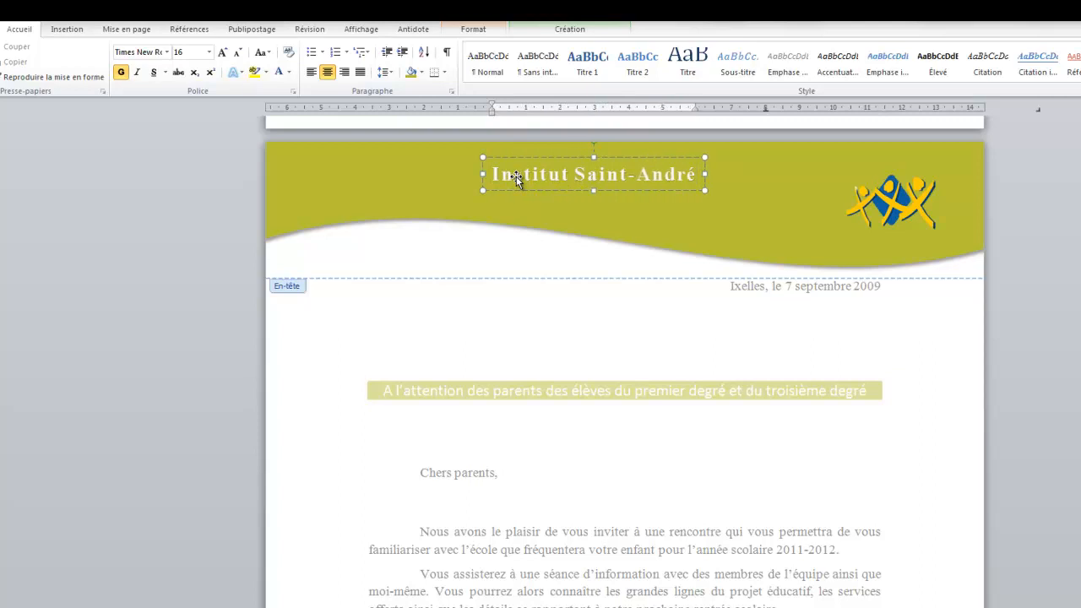
{"action": "key", "text": "Return"}
{"action": "type", "text": "Ixelles"}
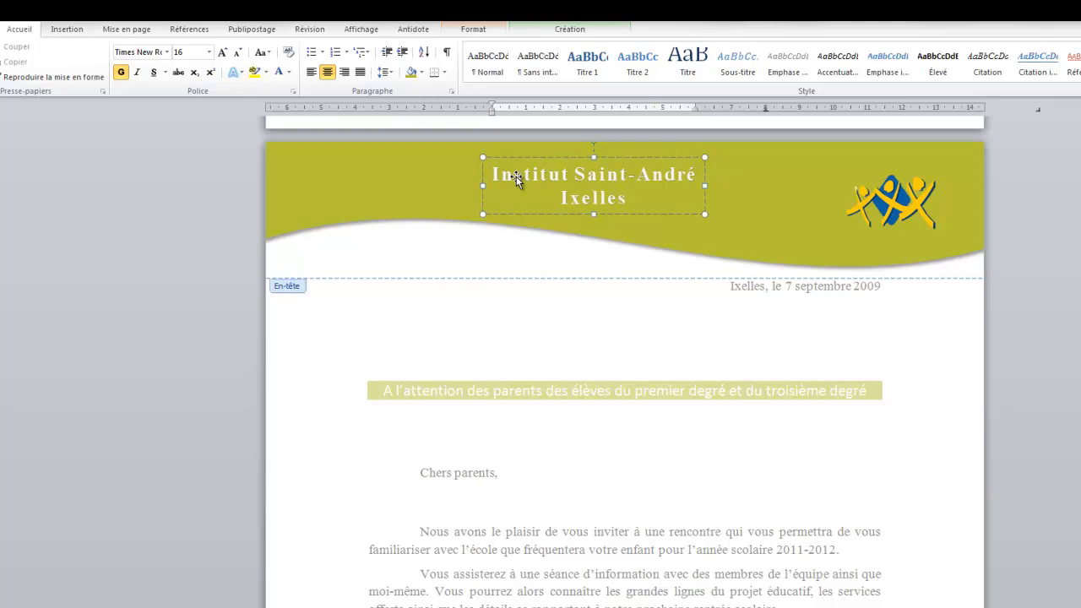
- Change the font of both WordArt lines to Calibri
{"action": "left_click_drag", "start_coordinate": [495, 174], "coordinate": [655, 196]}
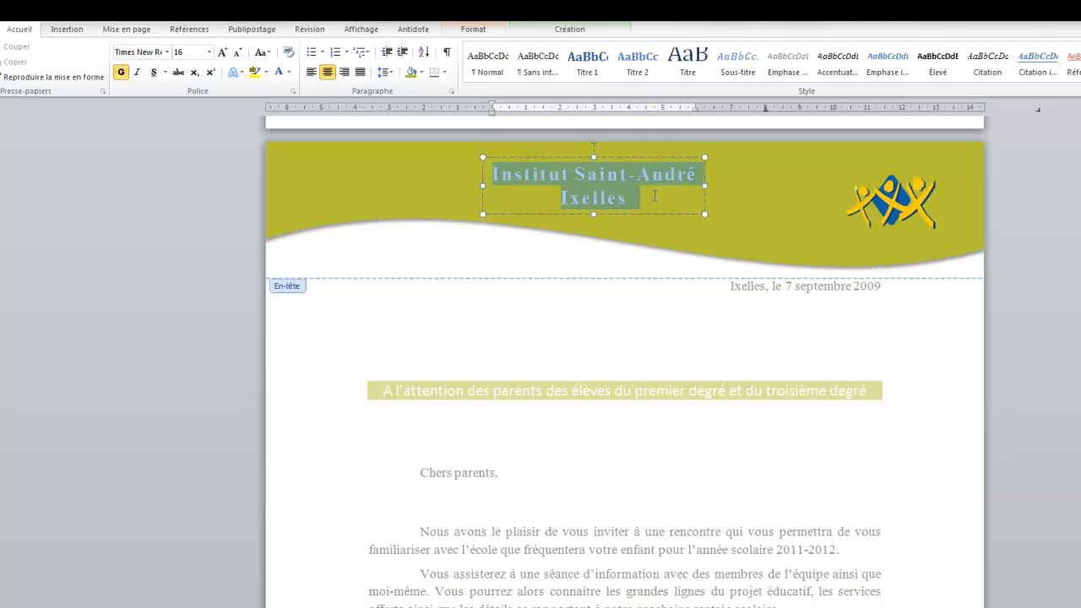
{"action": "left_click", "coordinate": [166, 51]}
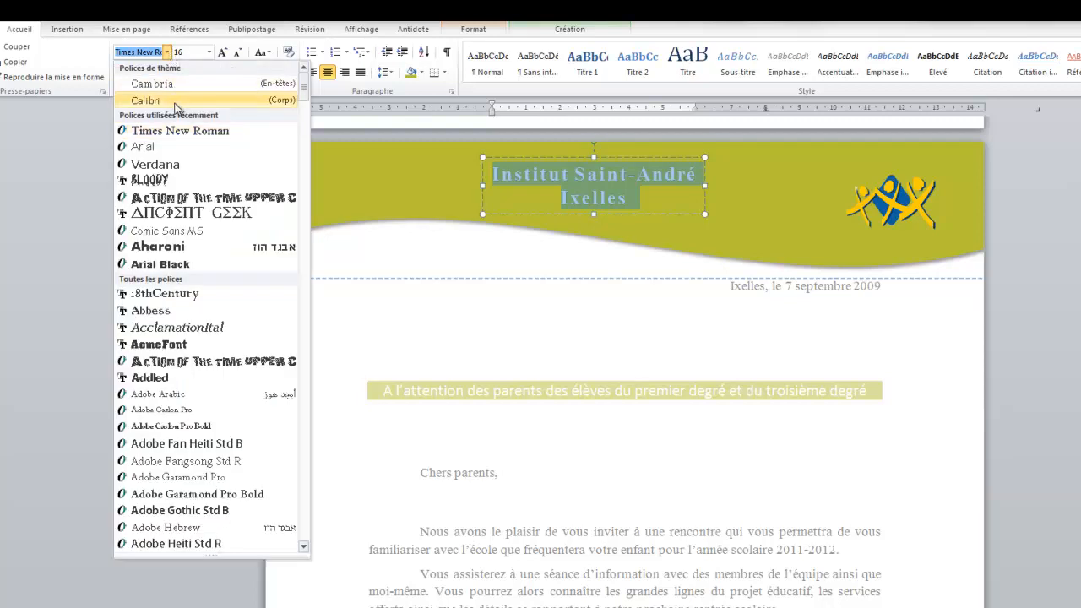
{"action": "left_click", "coordinate": [173, 99]}
- Shift the WordArt title slightly towards the logo and return to editing the letter's body text
{"action": "left_click_drag", "start_coordinate": [652, 155], "coordinate": [693, 163]}
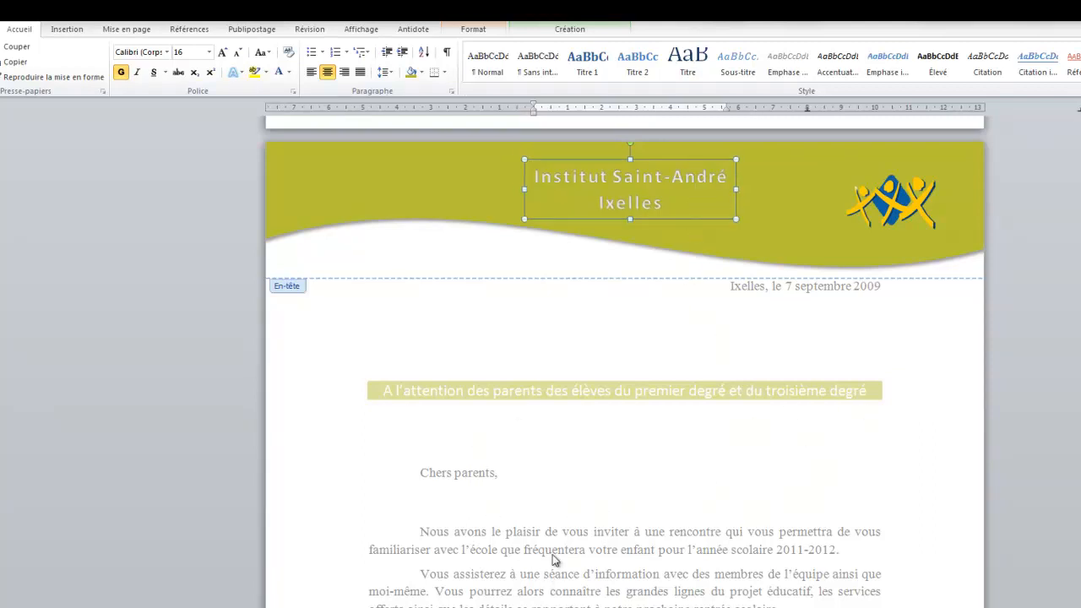
{"action": "double_click", "coordinate": [471, 479]}
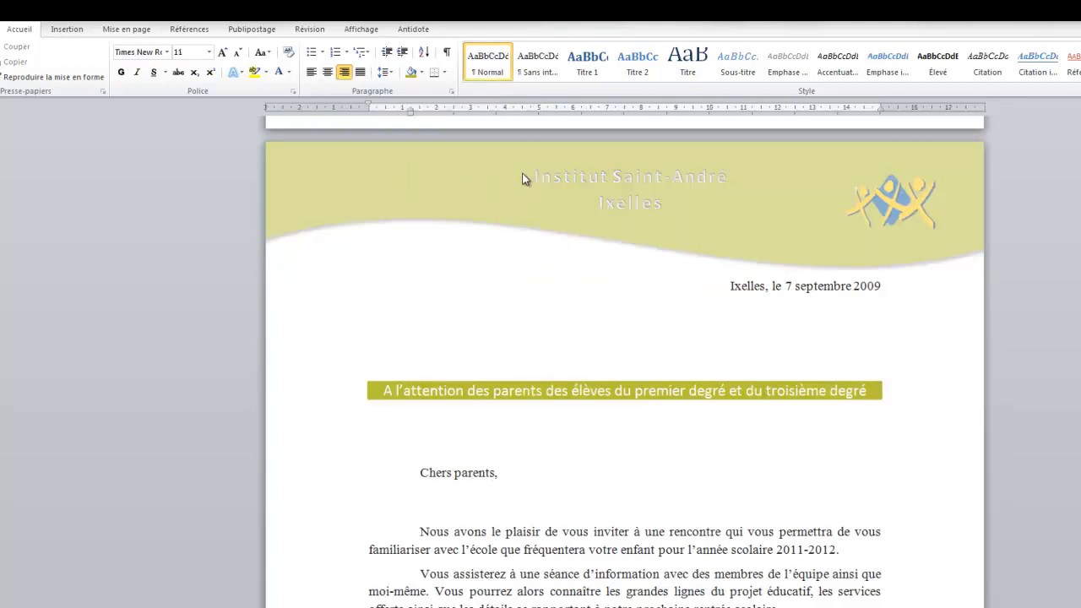